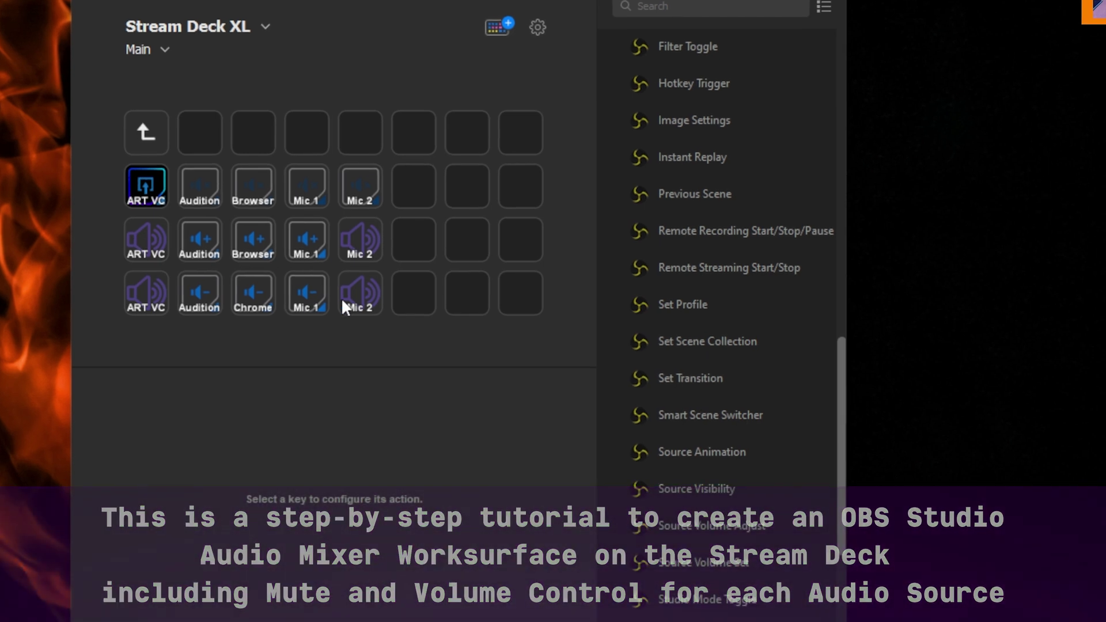
Step: Scroll the action list back to the top to reveal the expanded OBS Studio category
scroll(758, 375, "up", 15)
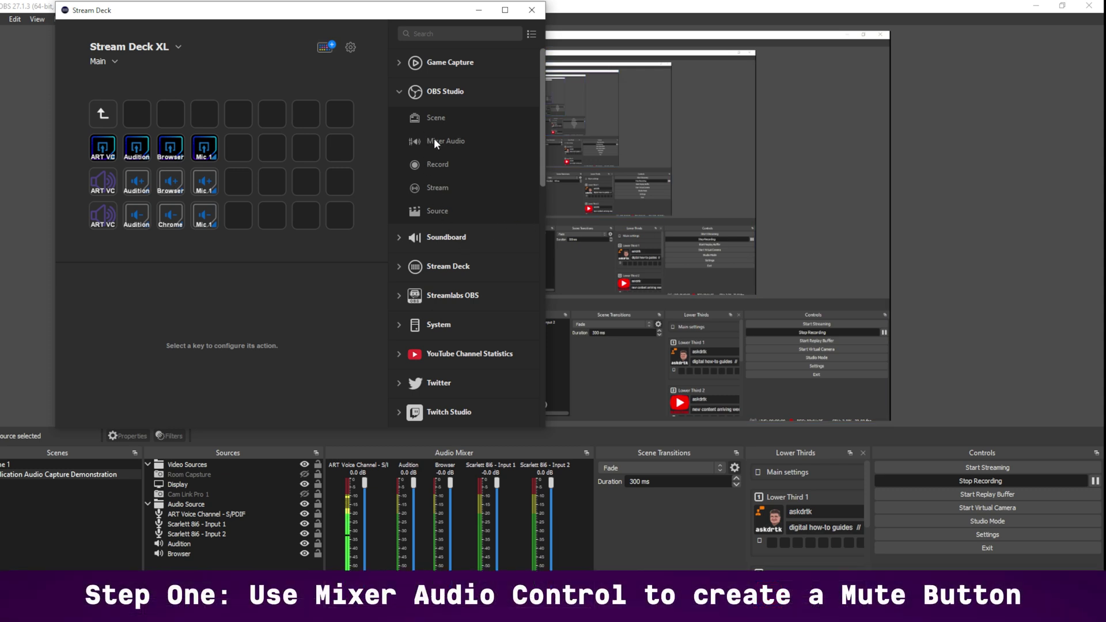
Step: Add a Mixer Audio key titled 'Mic 2' after Mic 1, controlling Scarlett 8i6 - Input 2
left_click_drag(439, 139, 236, 150)
left_click(228, 318)
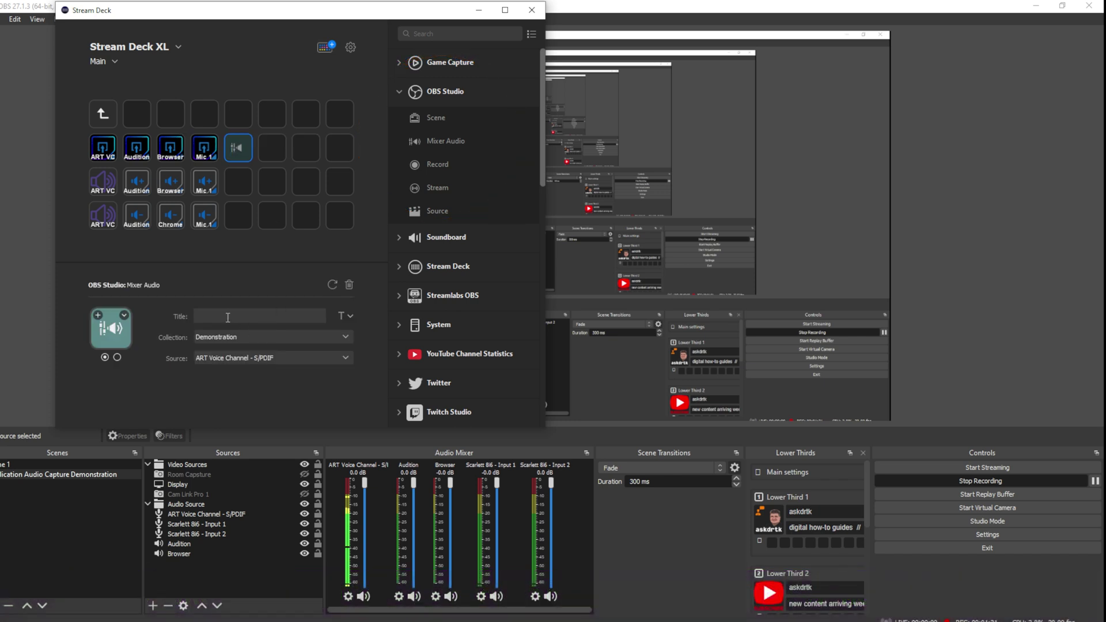
type("Mic 2")
left_click(261, 358)
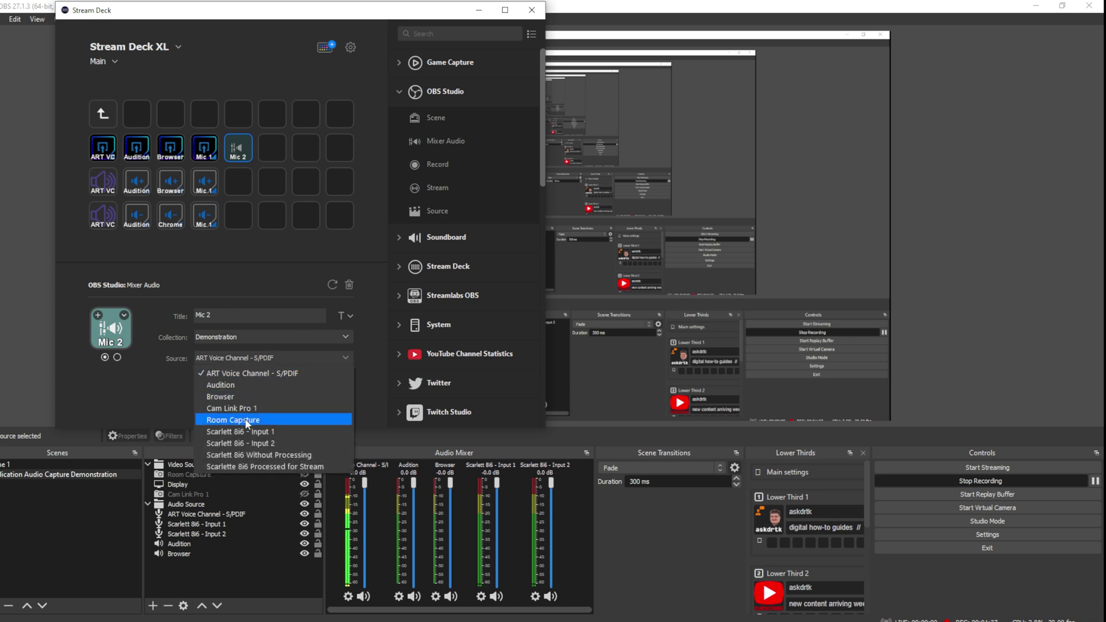
left_click(274, 444)
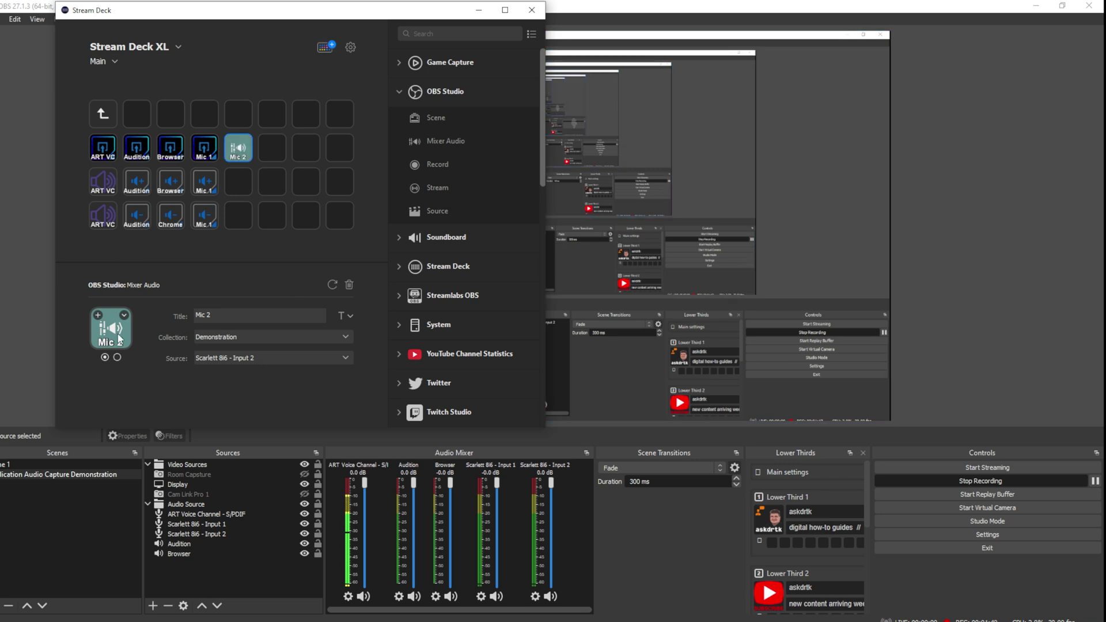
Step: Set the Mic 2 key's image to the animated Clarity Multimedia_Source_On GIF
left_click(123, 315)
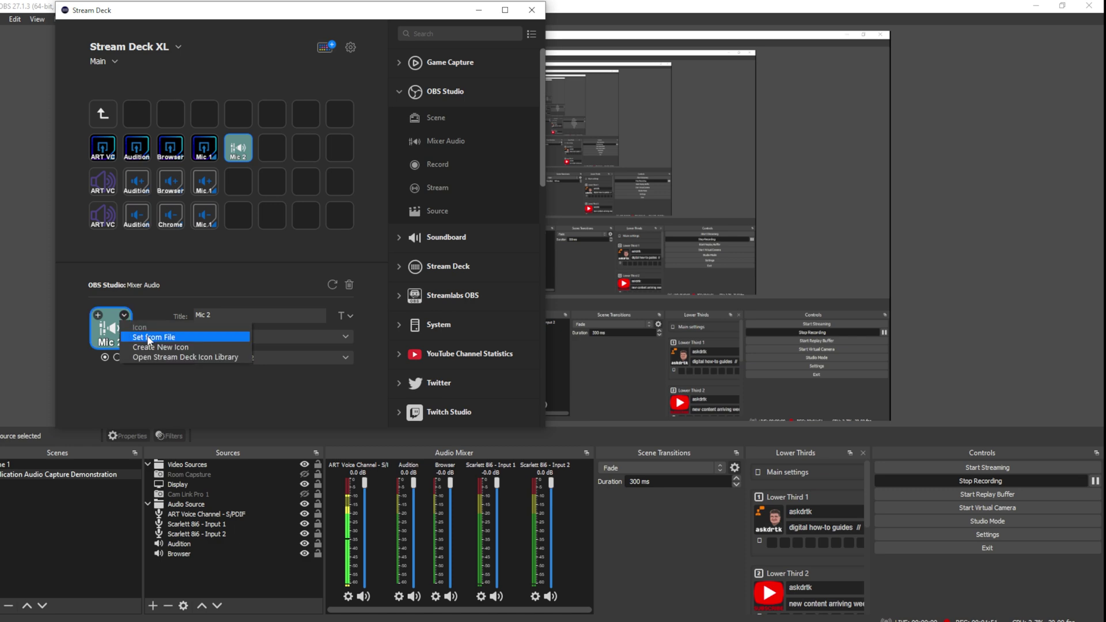
left_click(147, 336)
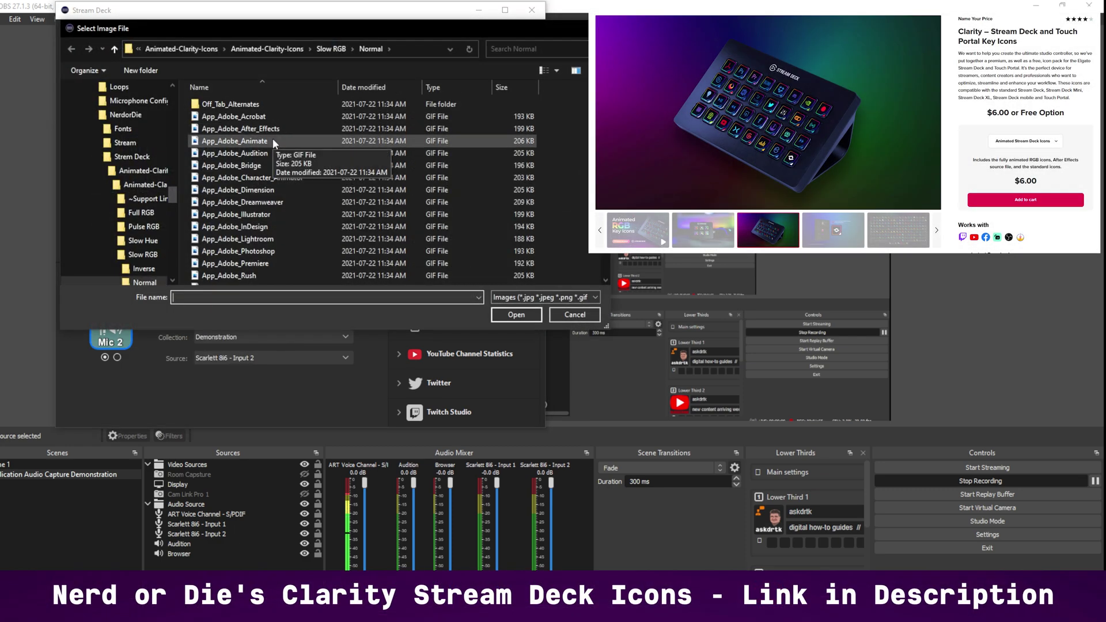
scroll(254, 162, "down", 15)
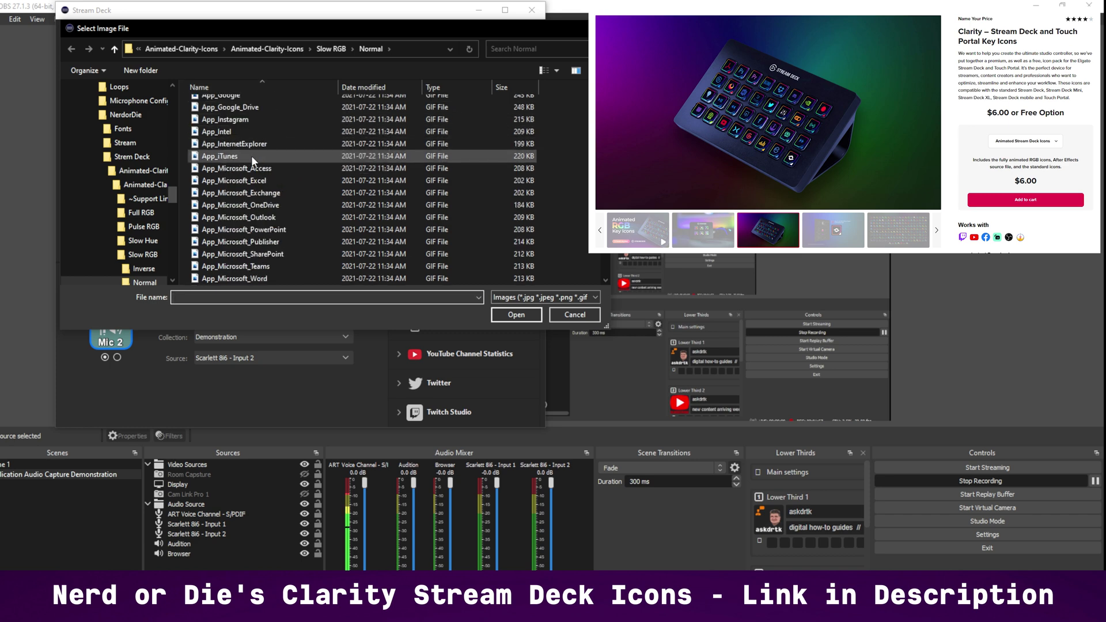
scroll(258, 169, "up", 10)
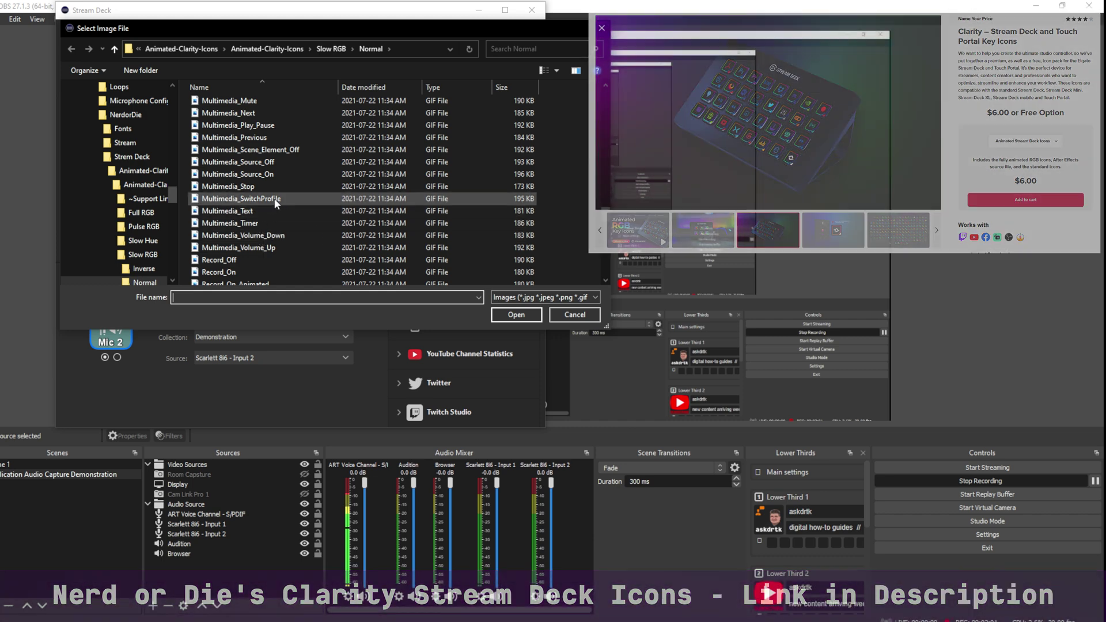
left_click(267, 175)
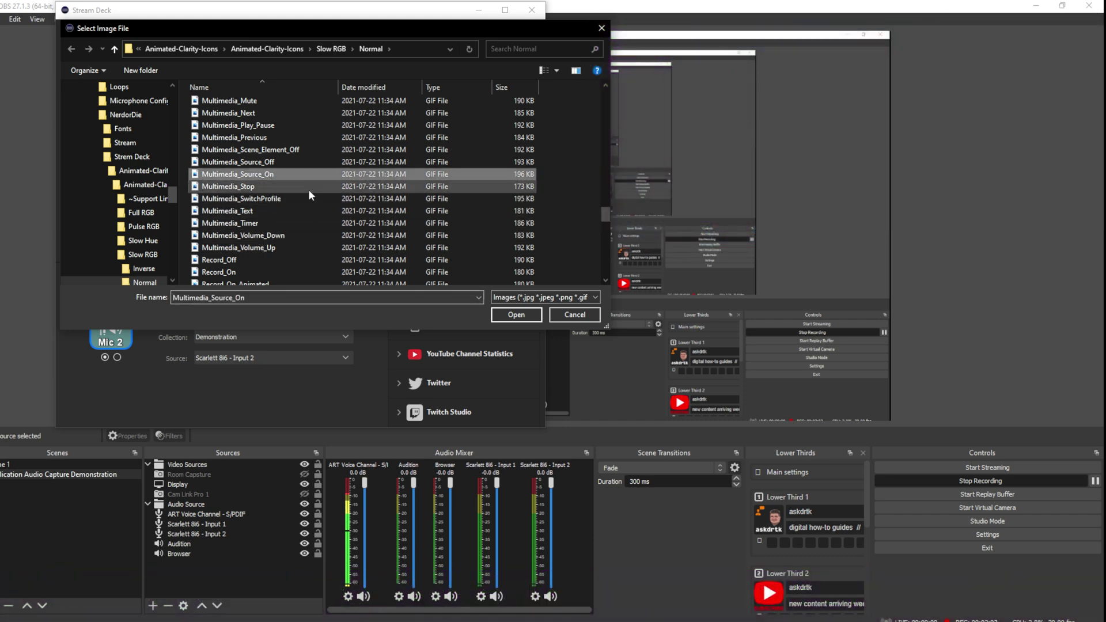
left_click(504, 316)
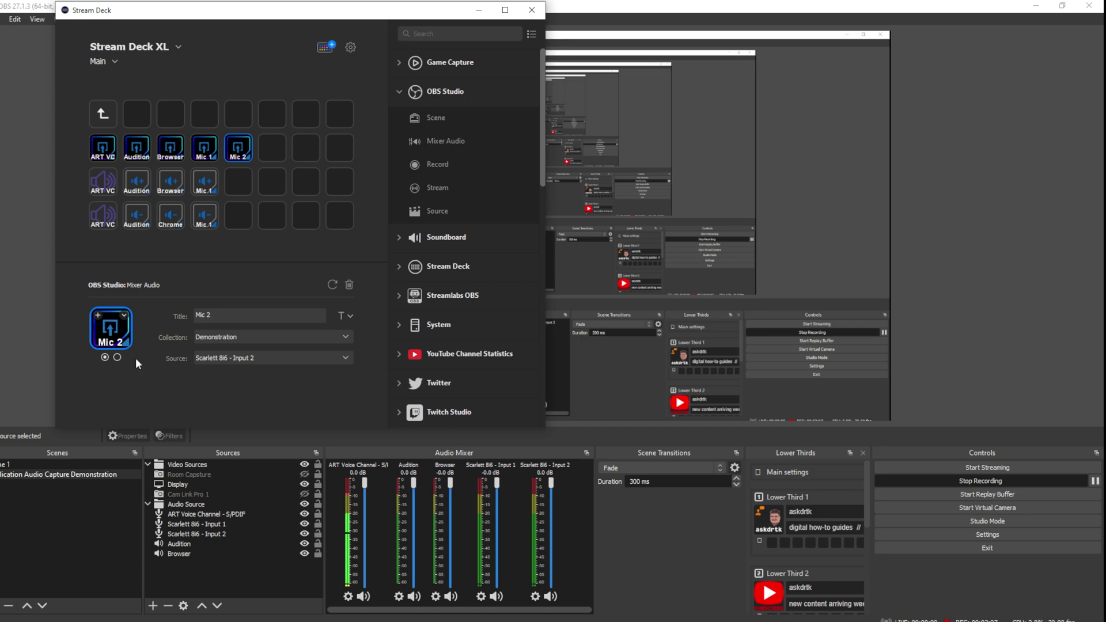
Step: Give the Mic 2 key's second state the Multimedia-Mute image from Standard-Clarity-Icons > Normal
left_click(117, 357)
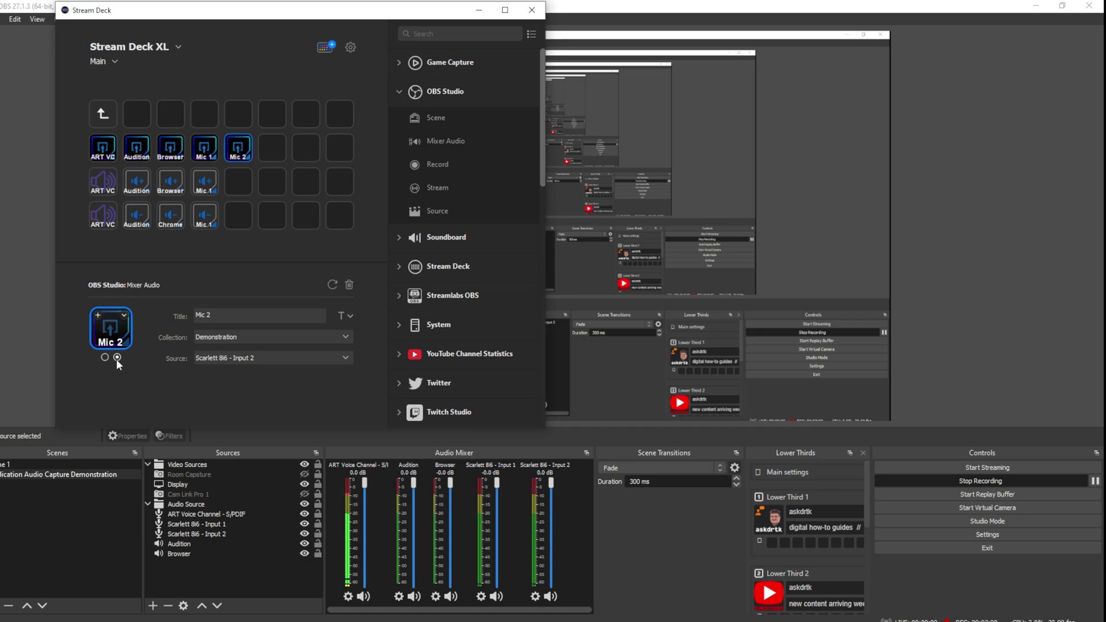
left_click(124, 316)
left_click(153, 336)
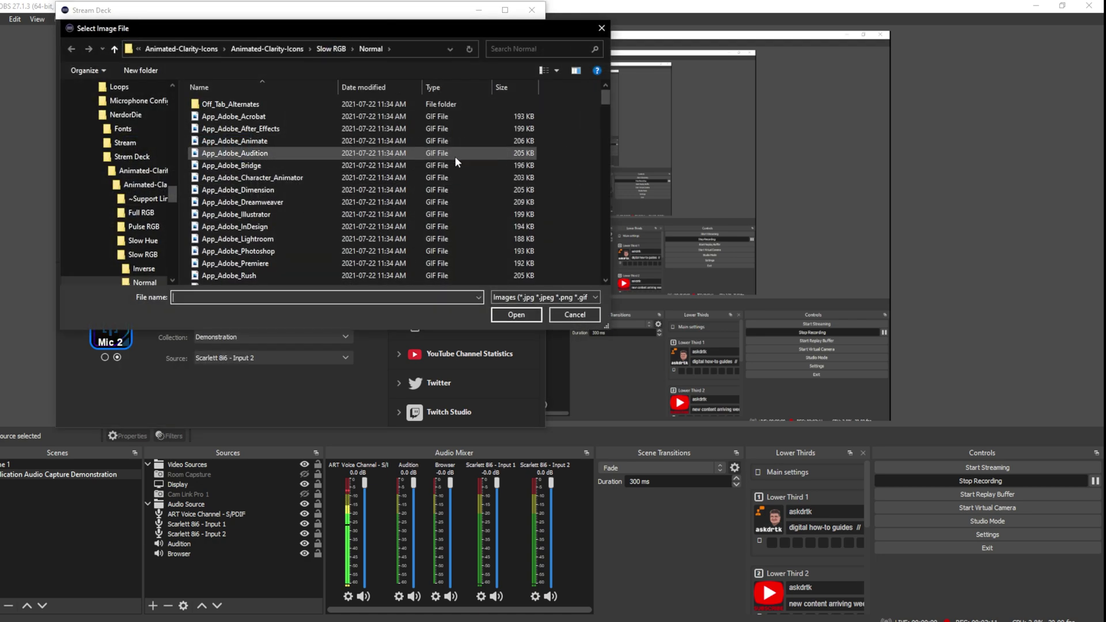
left_click(191, 50)
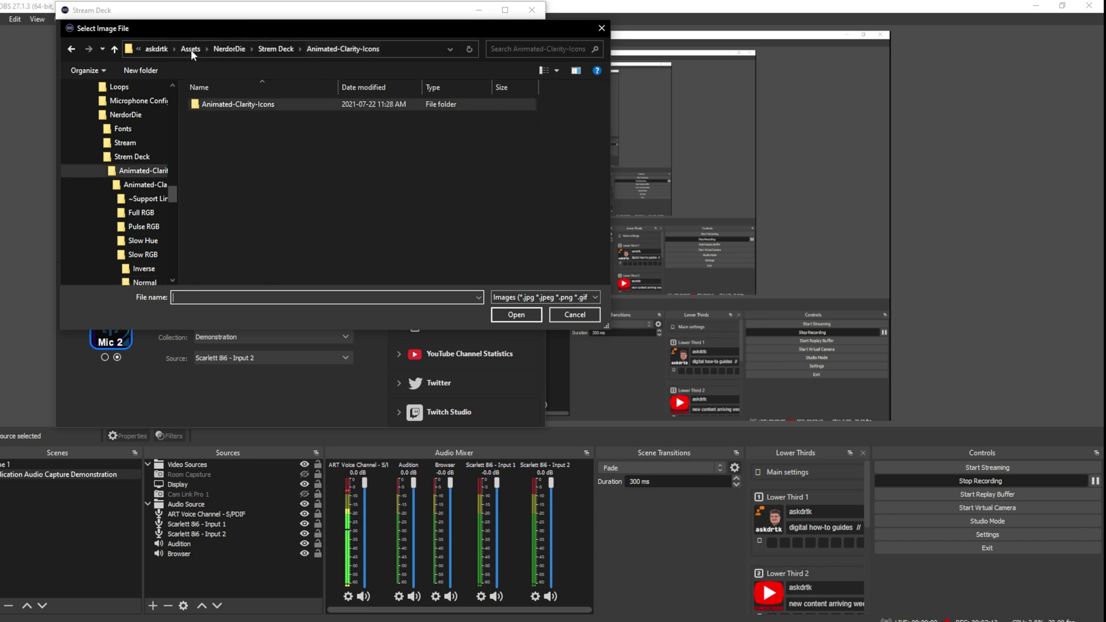
left_click(271, 48)
double_click(247, 116)
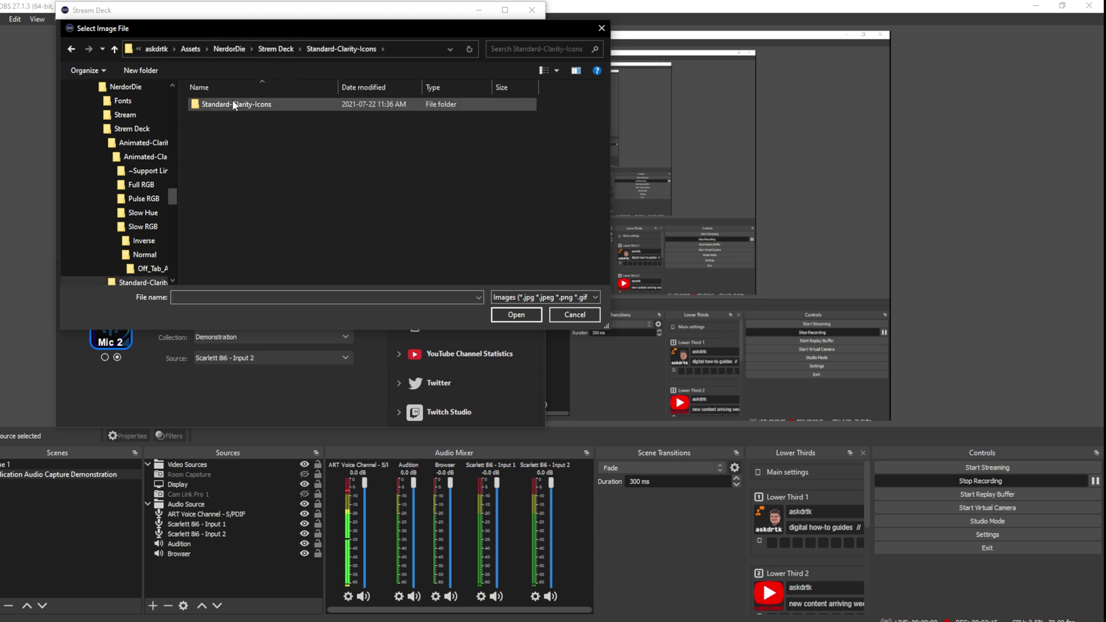
double_click(232, 104)
double_click(233, 127)
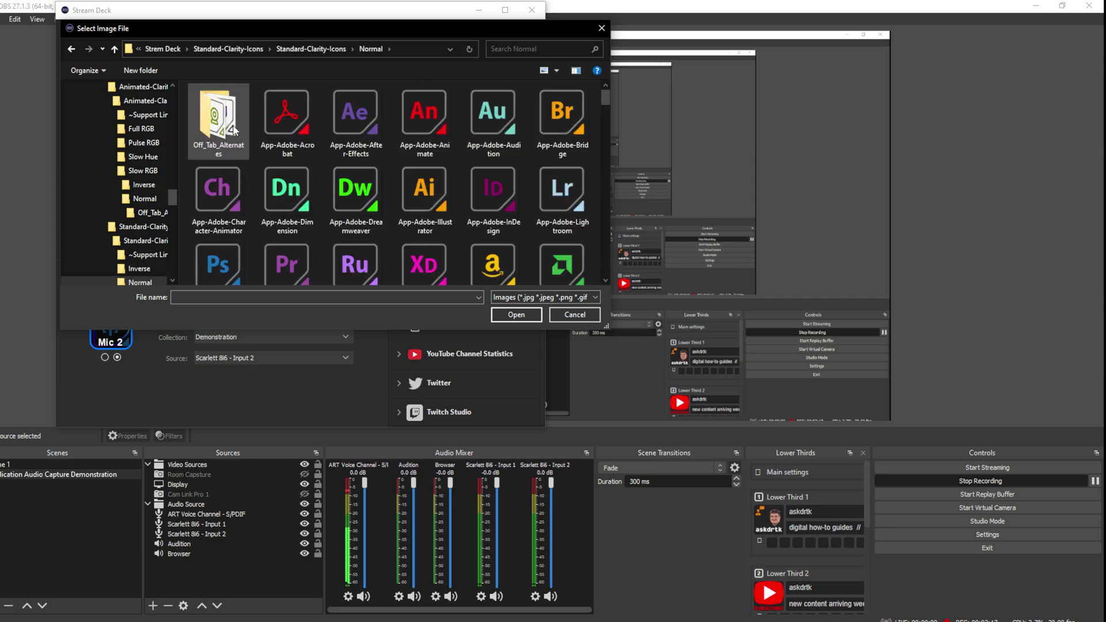
scroll(314, 158, "down", 10)
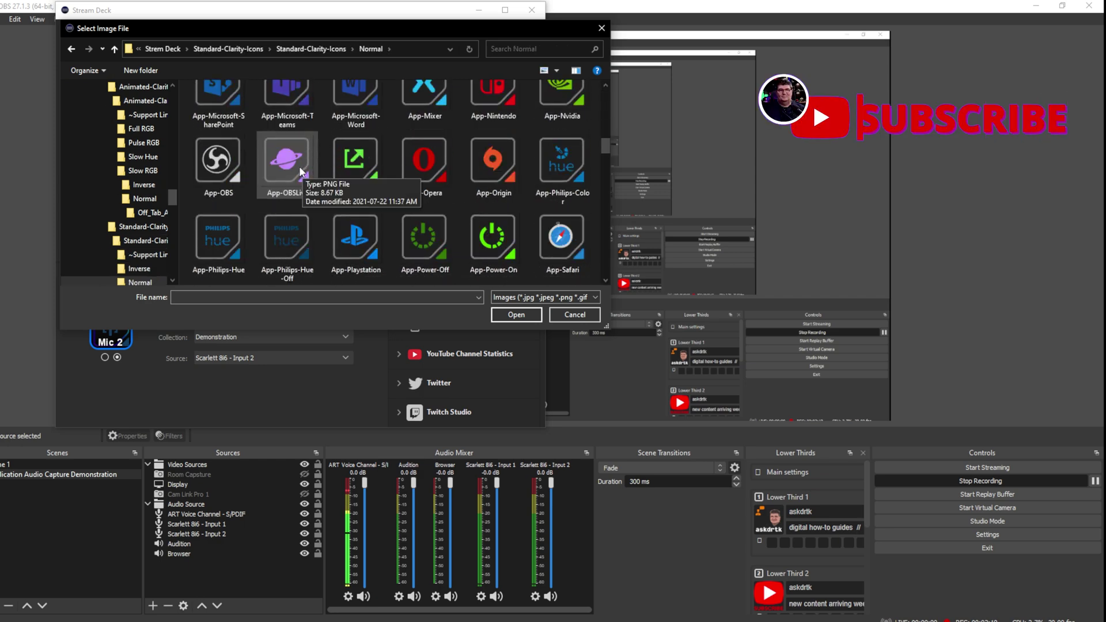
scroll(298, 166, "down", 10)
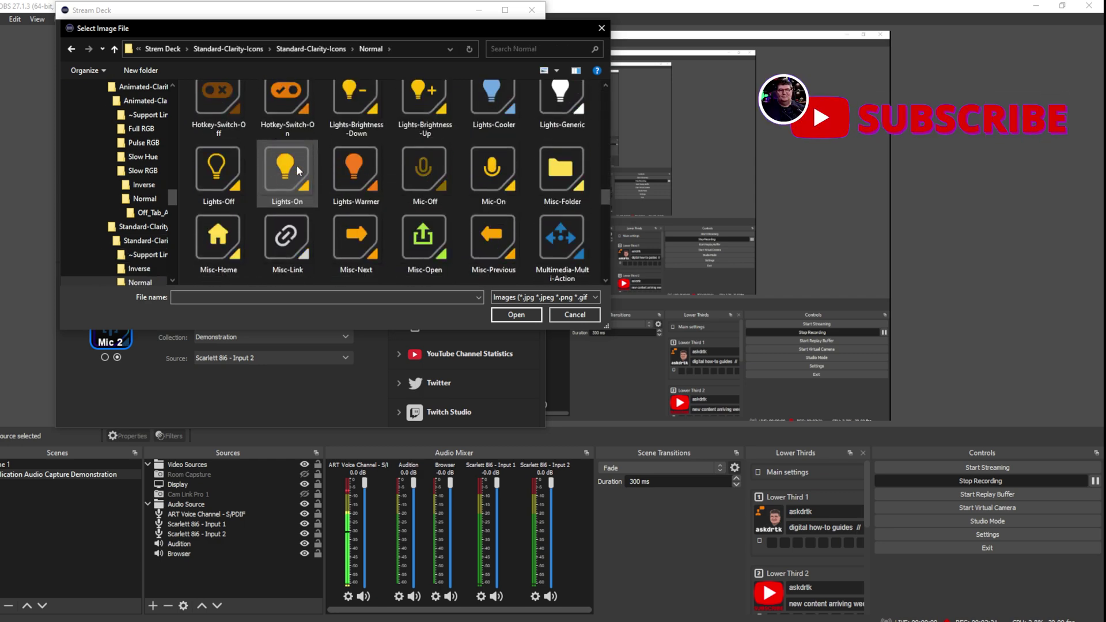
scroll(296, 165, "down", 5)
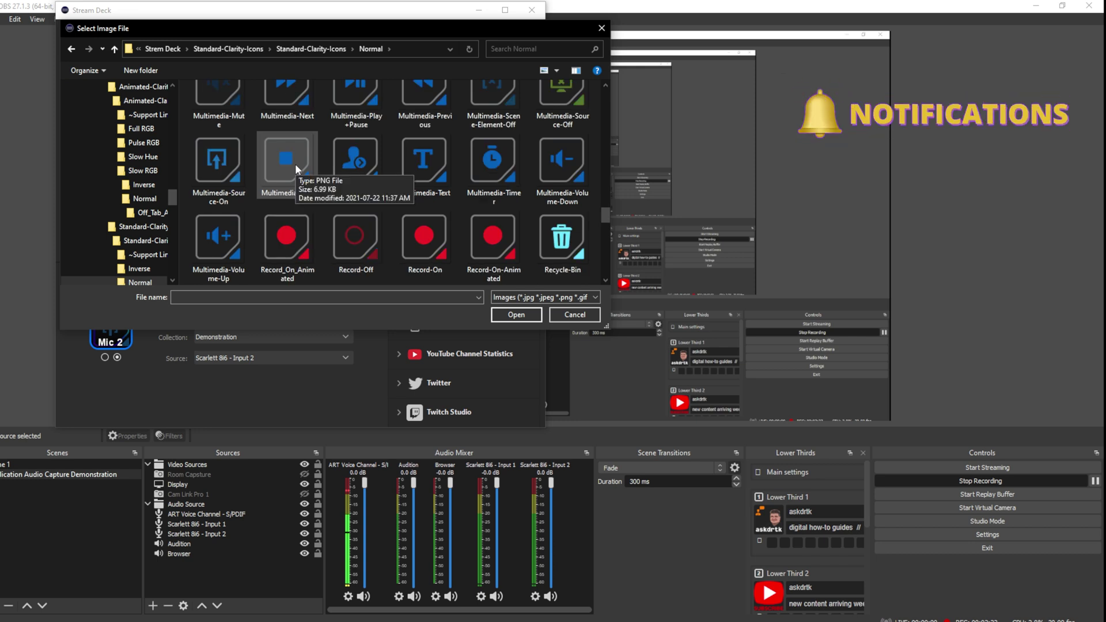
scroll(295, 164, "up", 1)
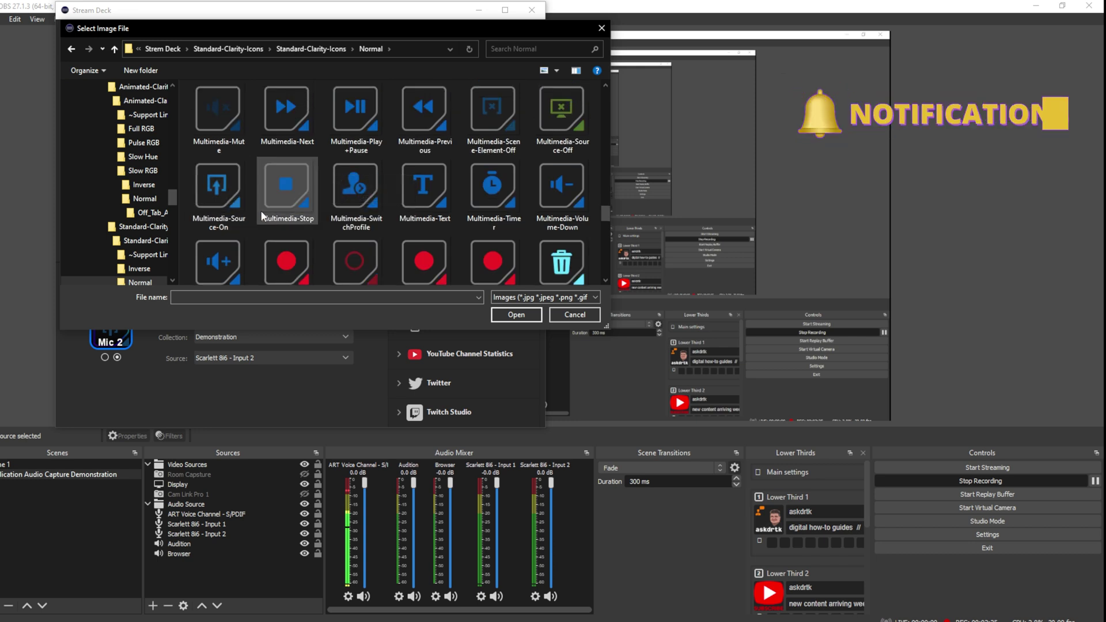
left_click(225, 116)
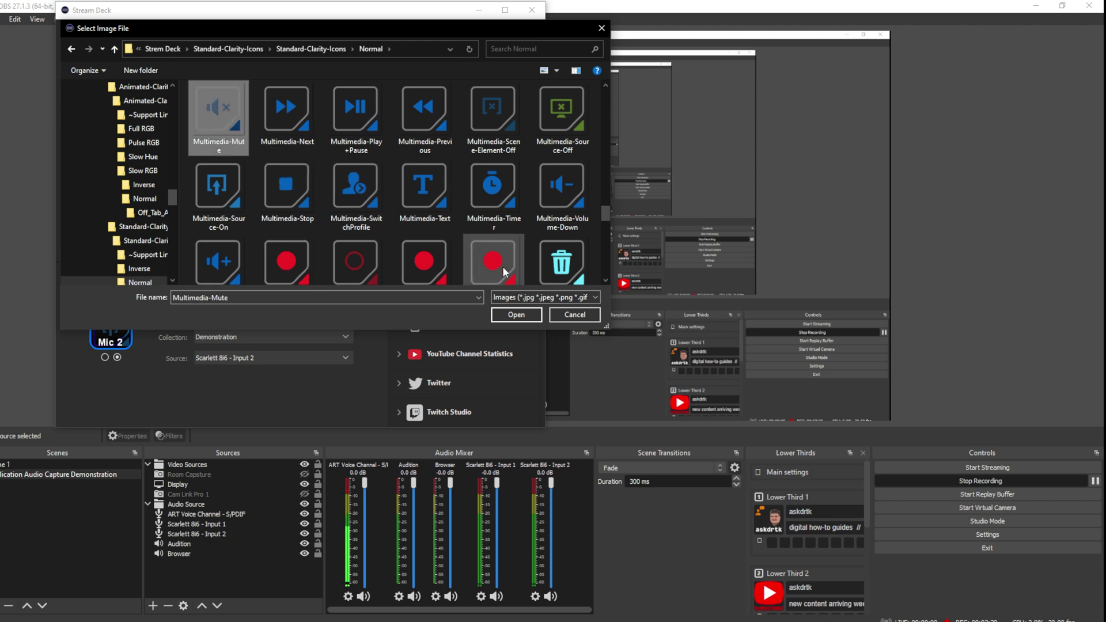
left_click(525, 316)
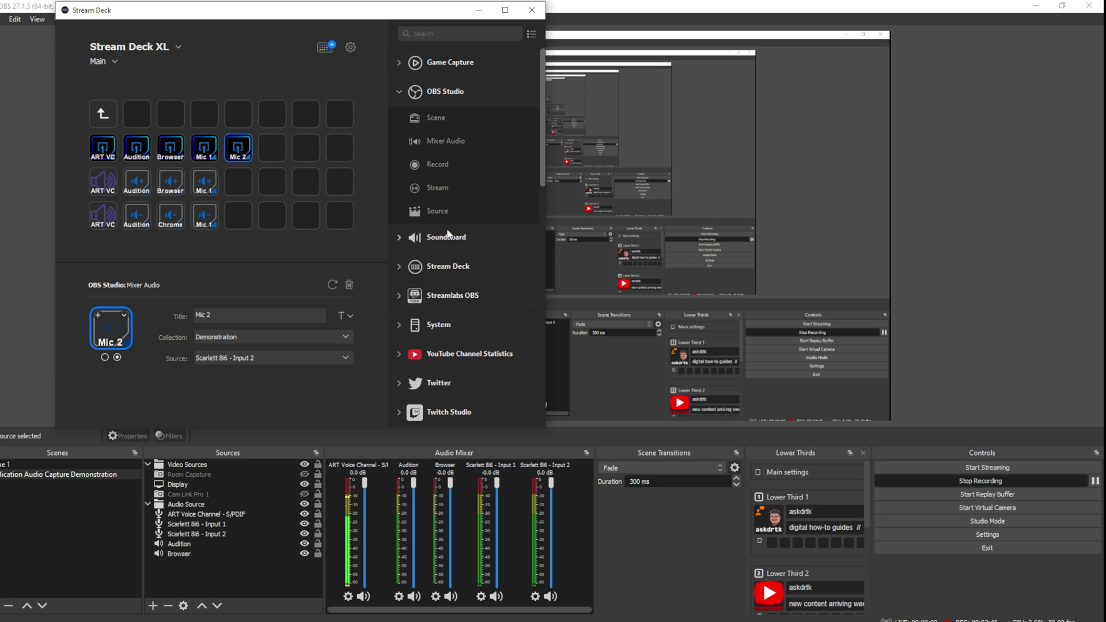
Step: Place an OBS Tools Source Volume Adjust action on the empty key at row 3, column 5
scroll(446, 230, "down", 10)
scroll(448, 230, "up", 4)
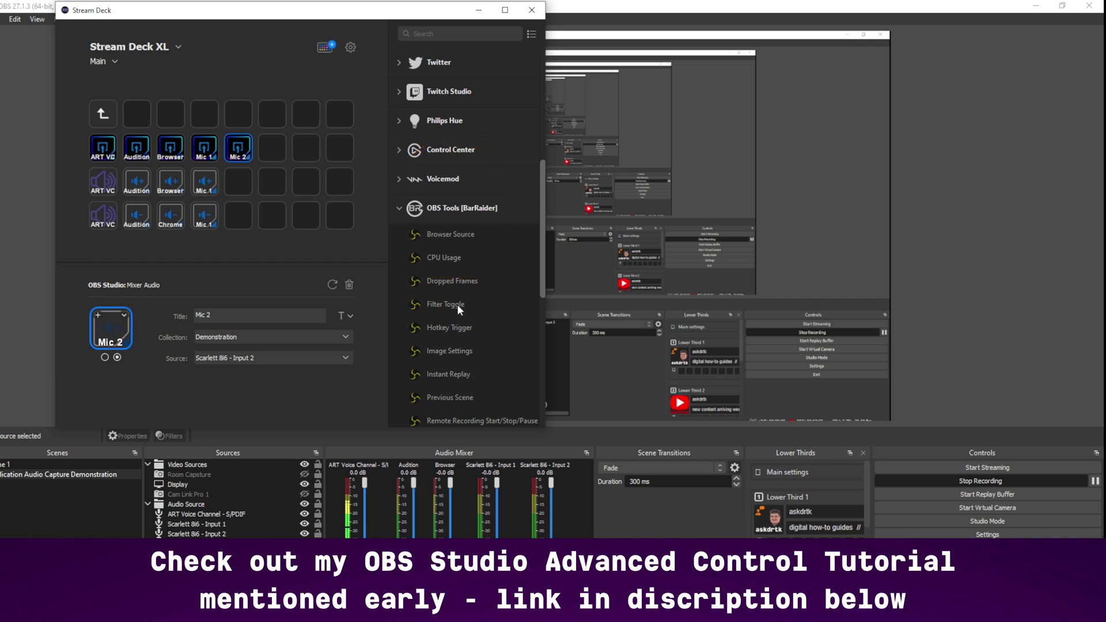
scroll(457, 299, "down", 4)
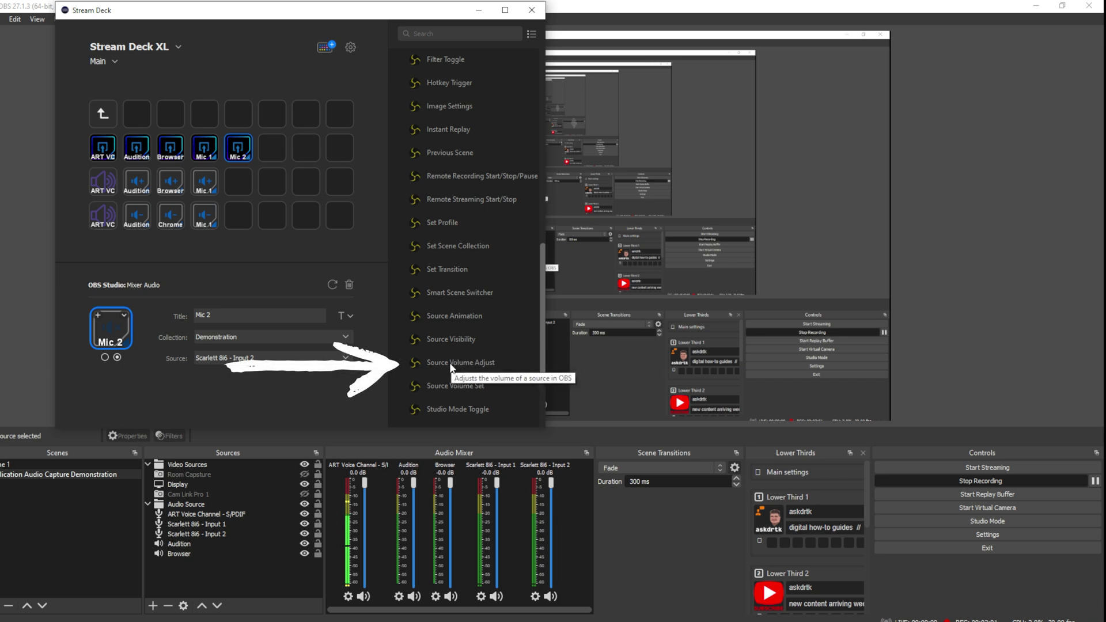
left_click_drag(451, 366, 242, 176)
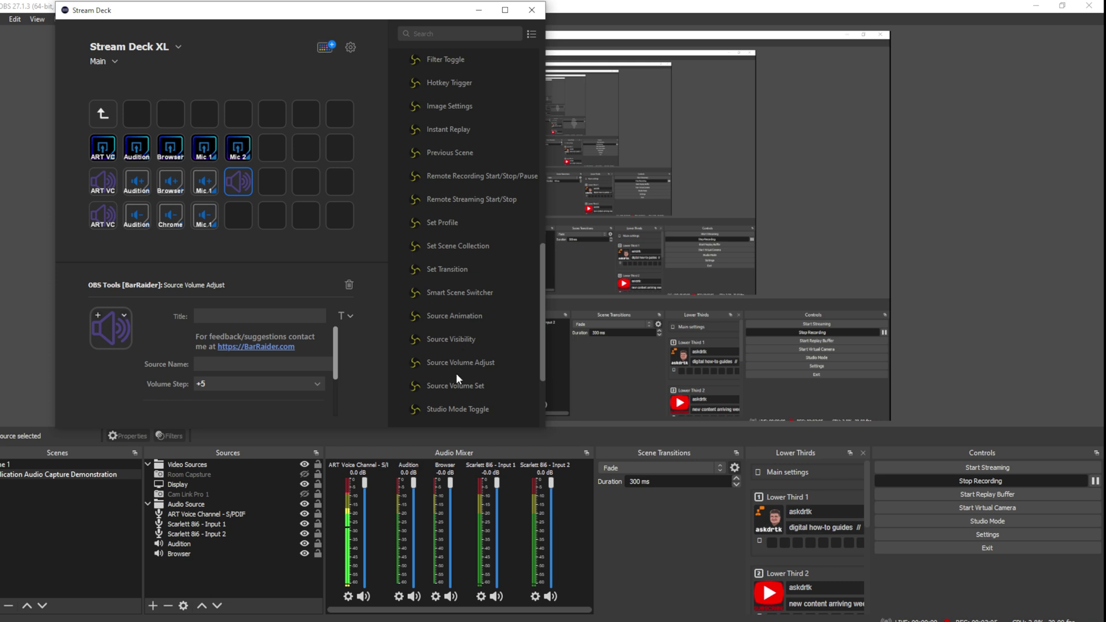
Step: Add a second Source Volume Adjust key in row 4 and title the upper one 'Mic 2', bottom-aligned
left_click_drag(461, 361, 240, 209)
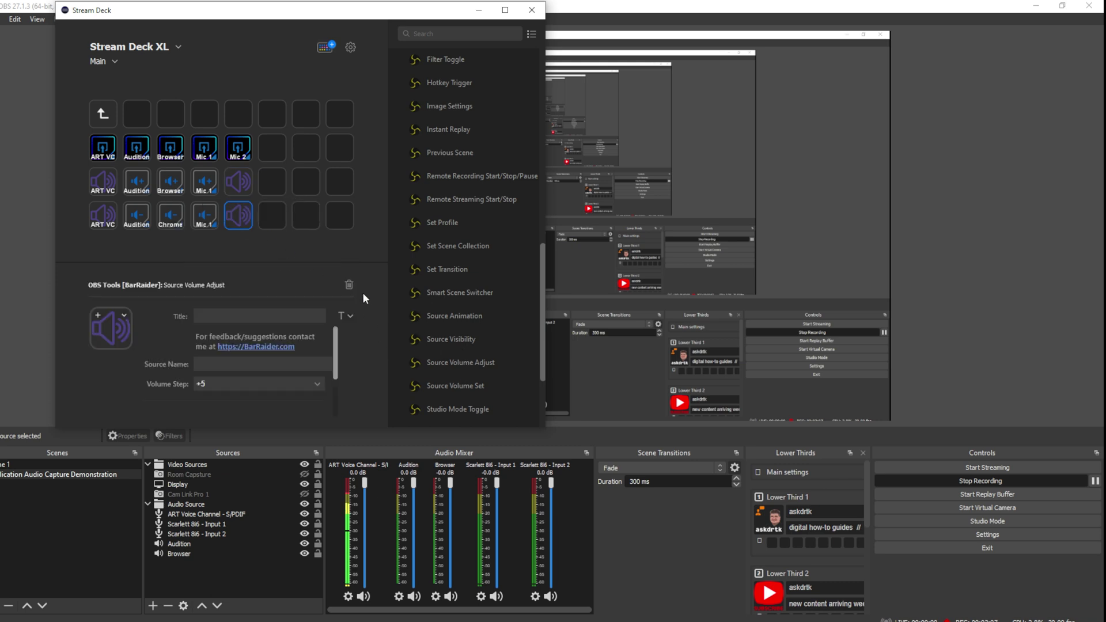
left_click(247, 185)
type("Mic 2")
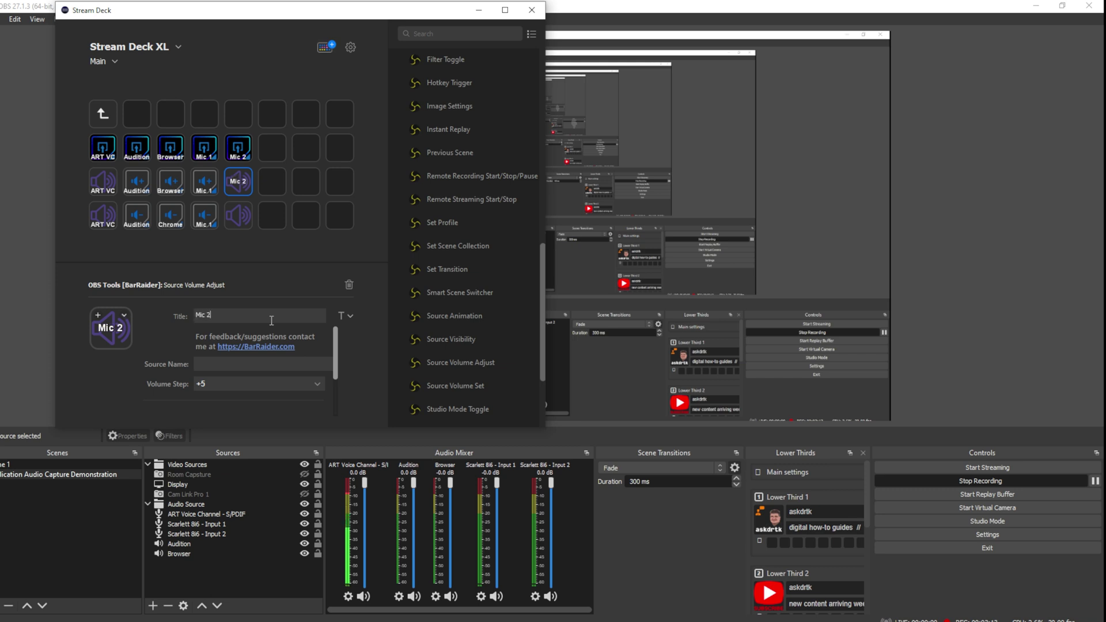
left_click(341, 316)
left_click(374, 353)
Step: Title the lower volume key 'Mic 2' with bottom alignment
left_click(234, 217)
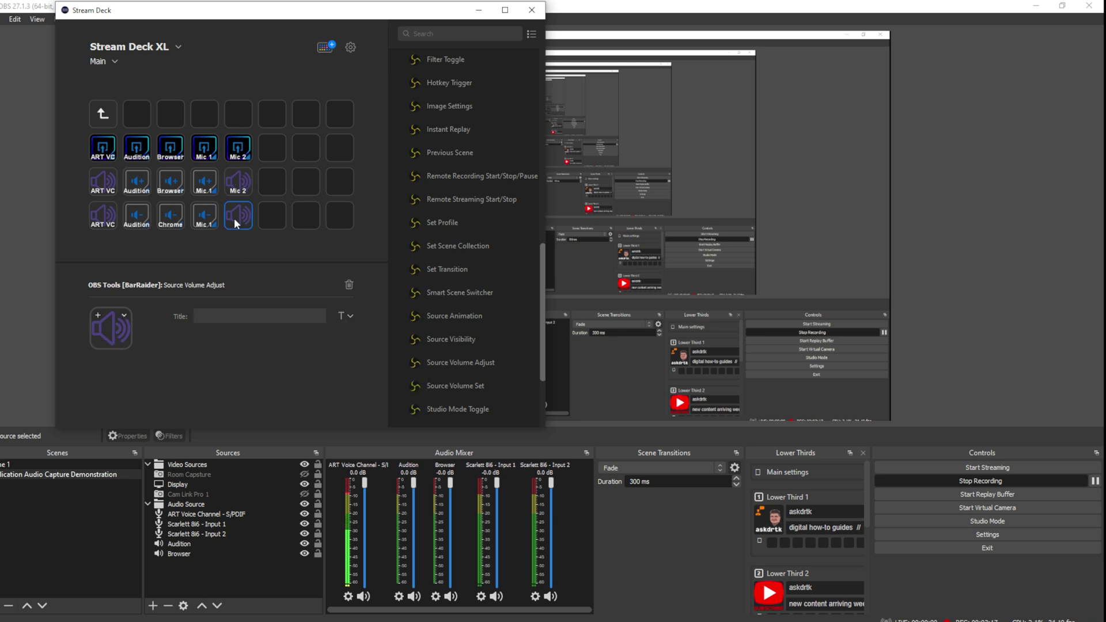
left_click(263, 314)
type("Mic 2")
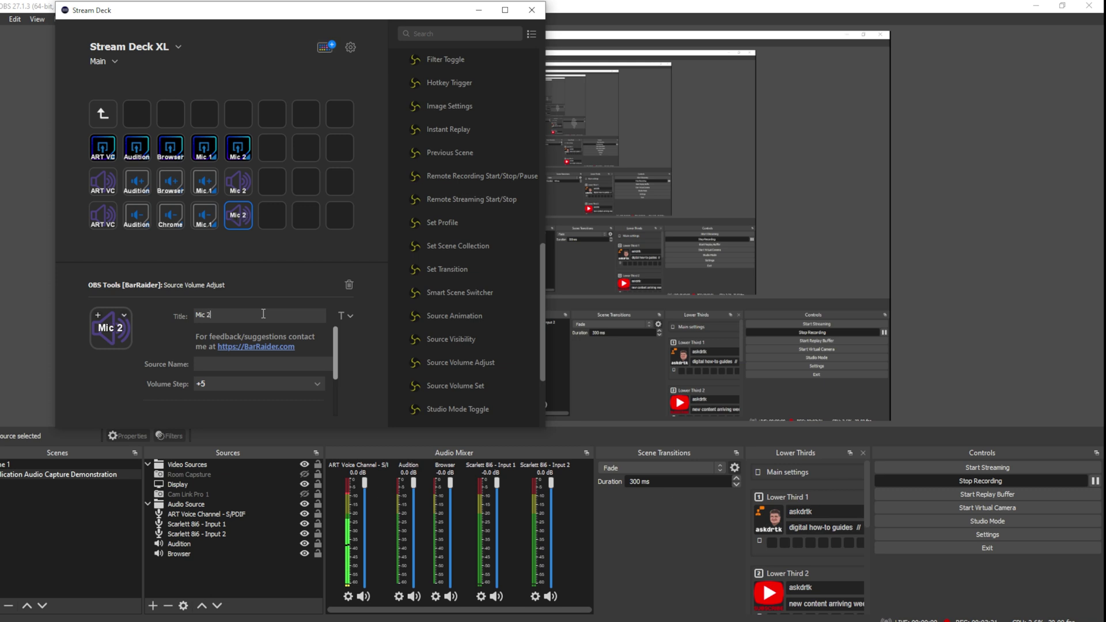
left_click(349, 317)
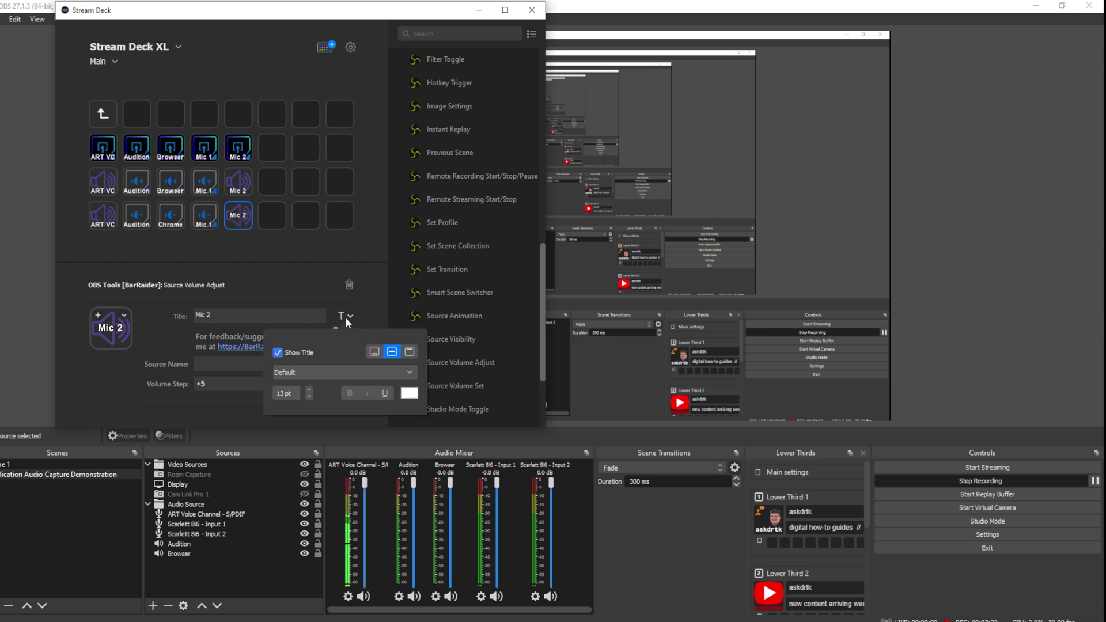
left_click(374, 353)
left_click(106, 380)
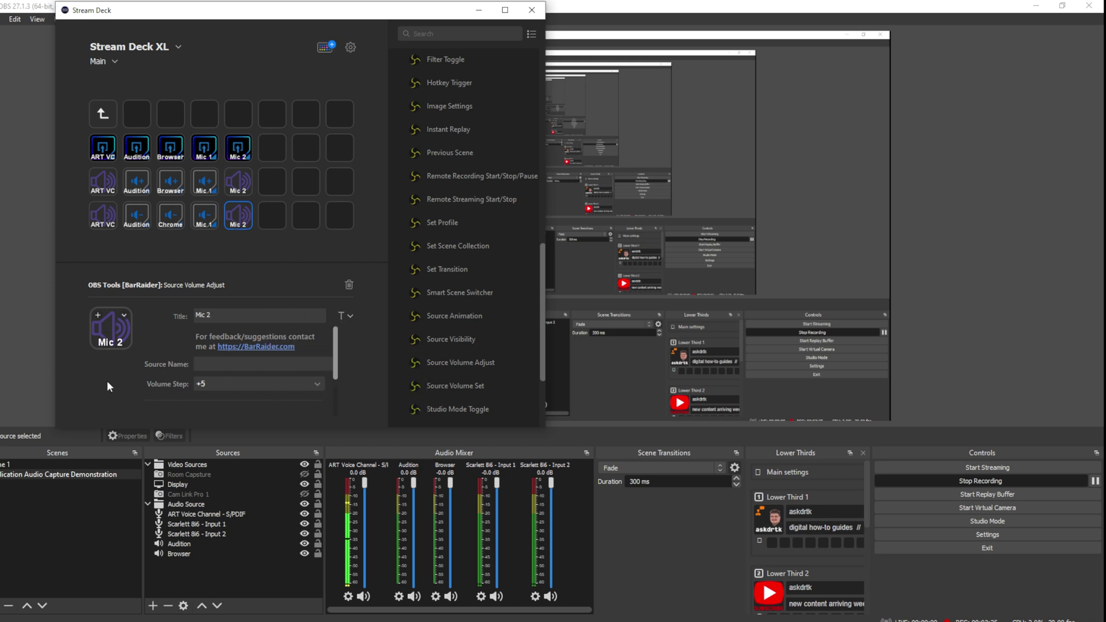
Step: Point the upper Mic 2 volume key at Scarlett 8i6 - Input 2 with Volume Step +1
left_click(235, 190)
left_click(252, 361)
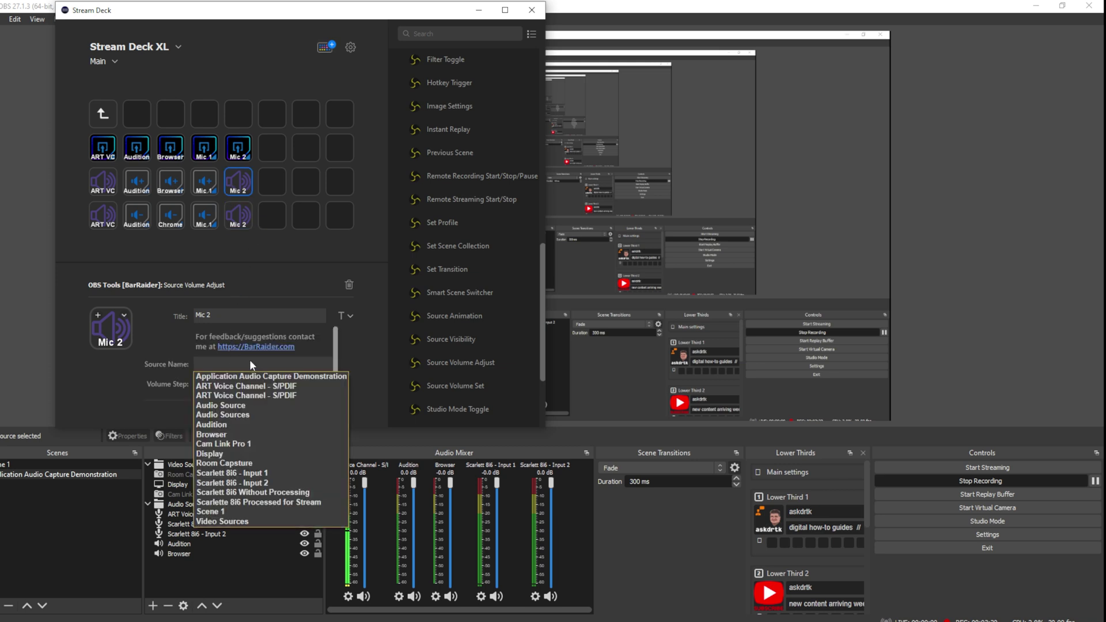
left_click(257, 484)
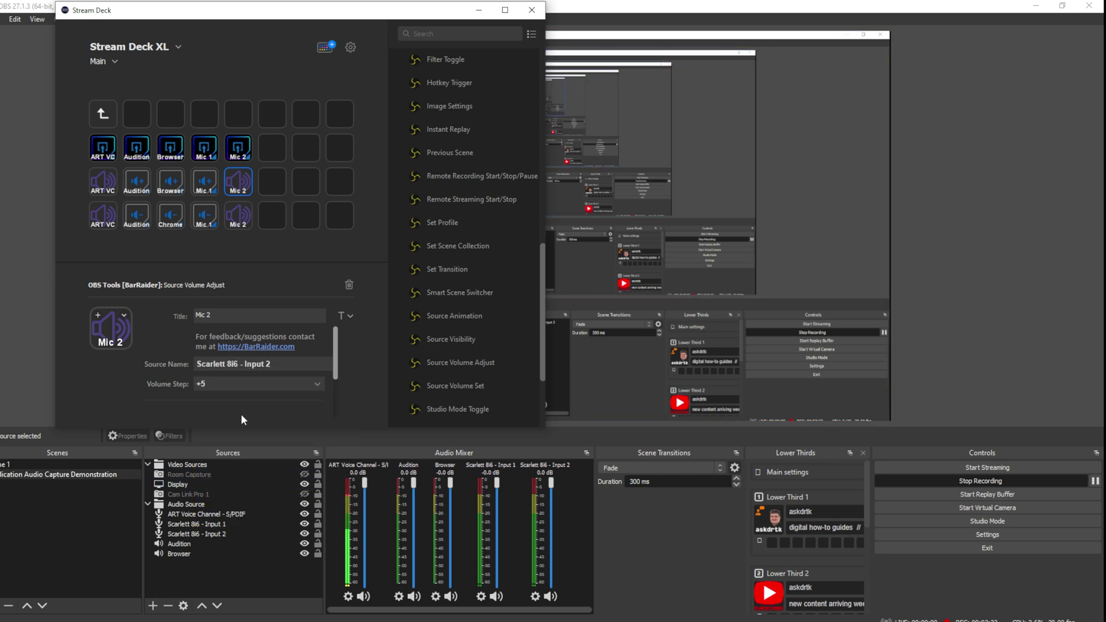
left_click(316, 384)
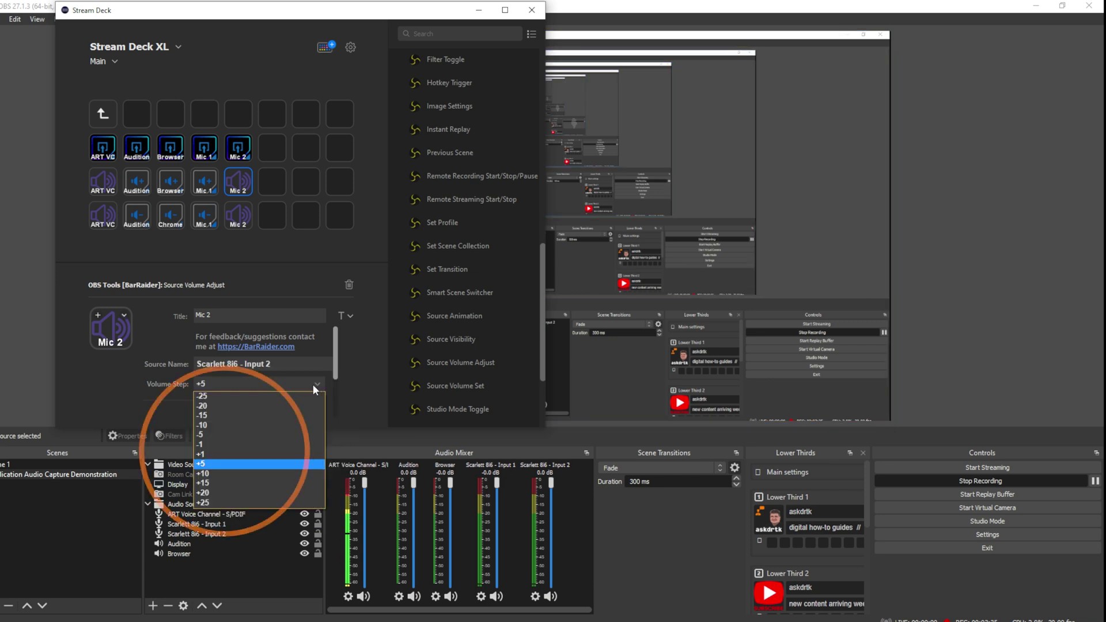
left_click(213, 451)
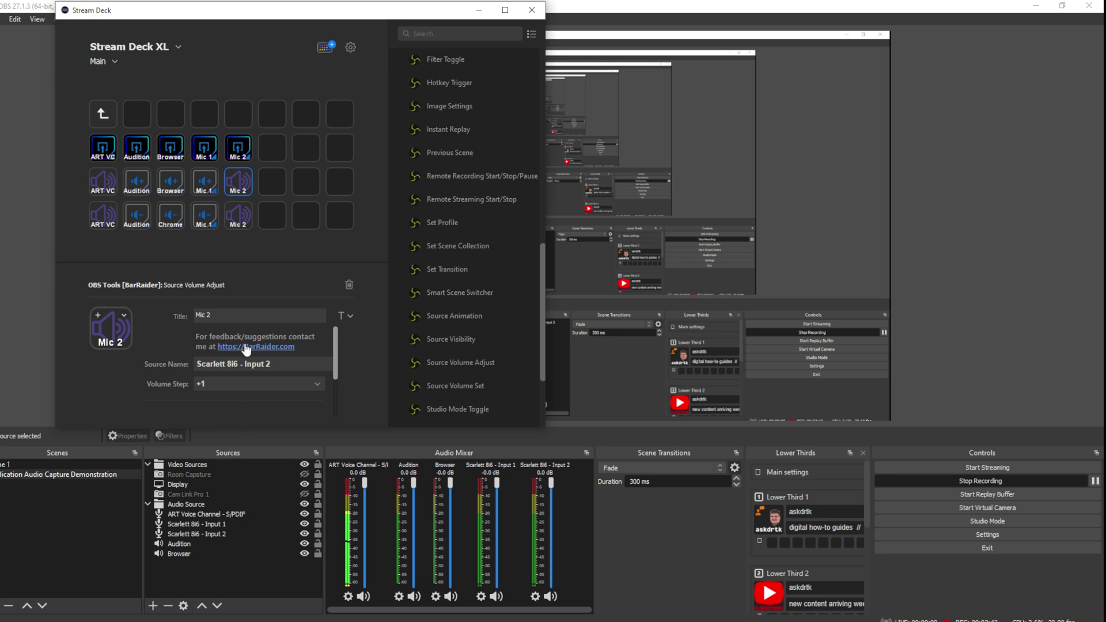
left_click(240, 216)
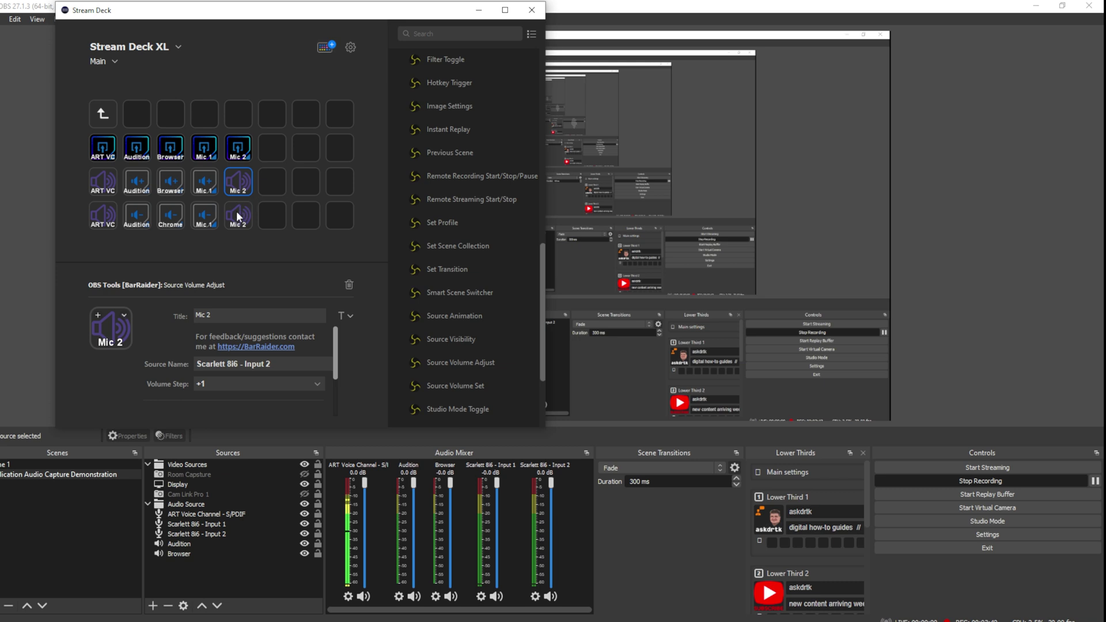
Step: Point the lower Mic 2 volume key at Scarlett 8i6 - Input 2 with Volume Step -1
left_click(240, 364)
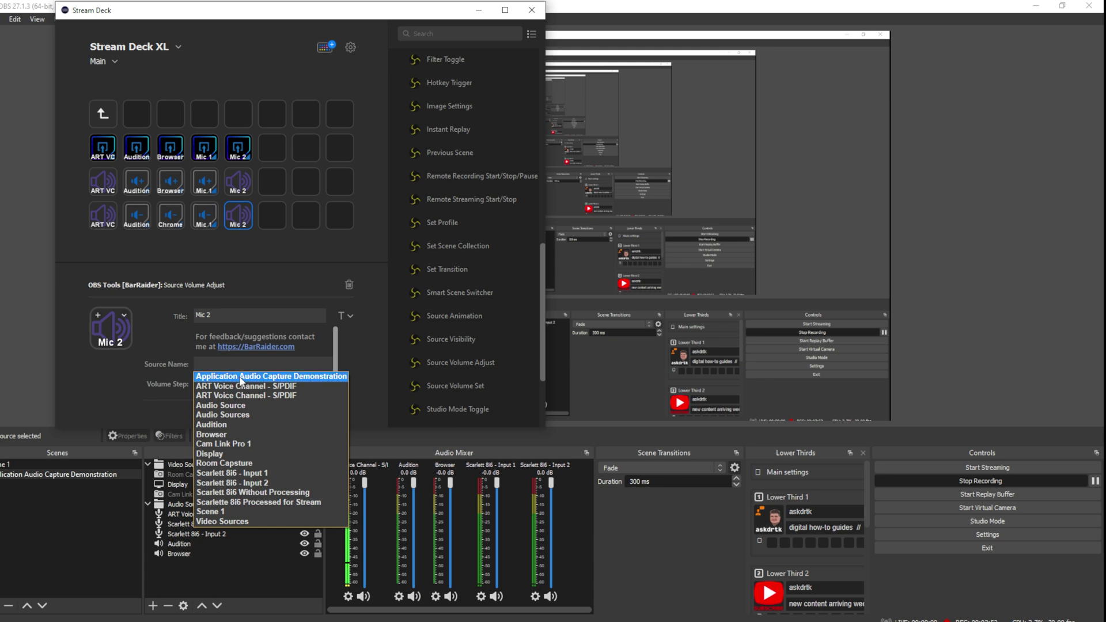
left_click(254, 485)
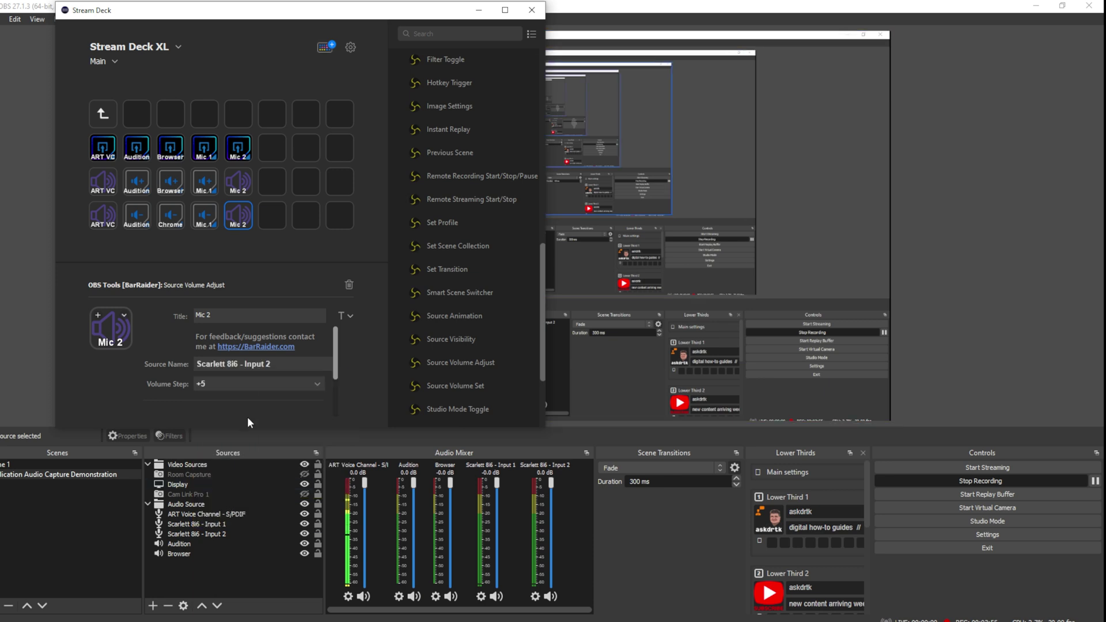
left_click(232, 383)
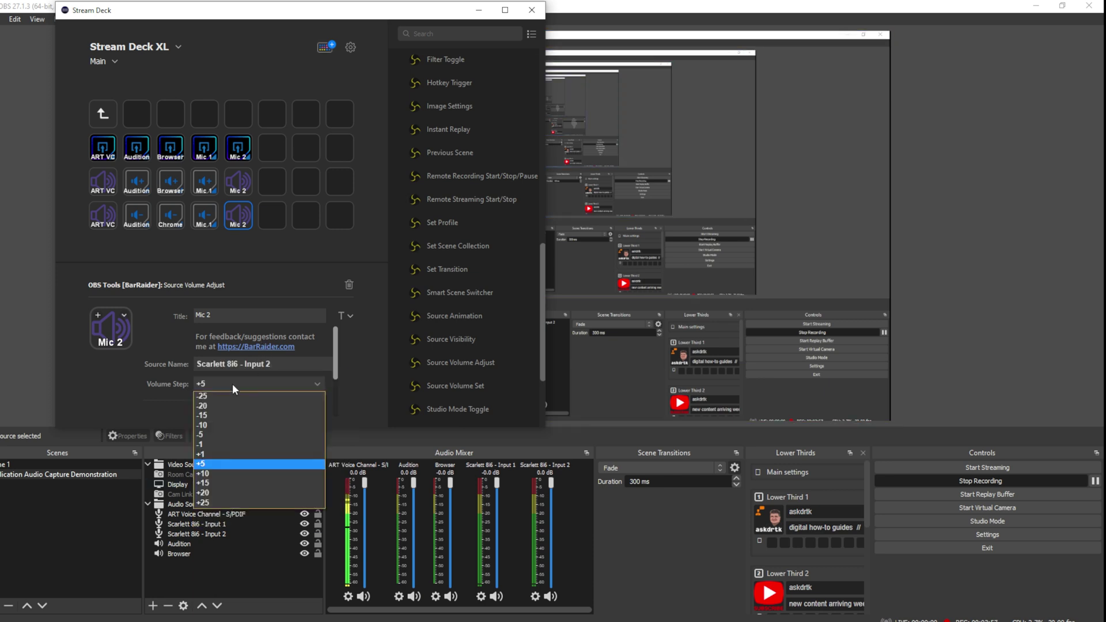
left_click(214, 443)
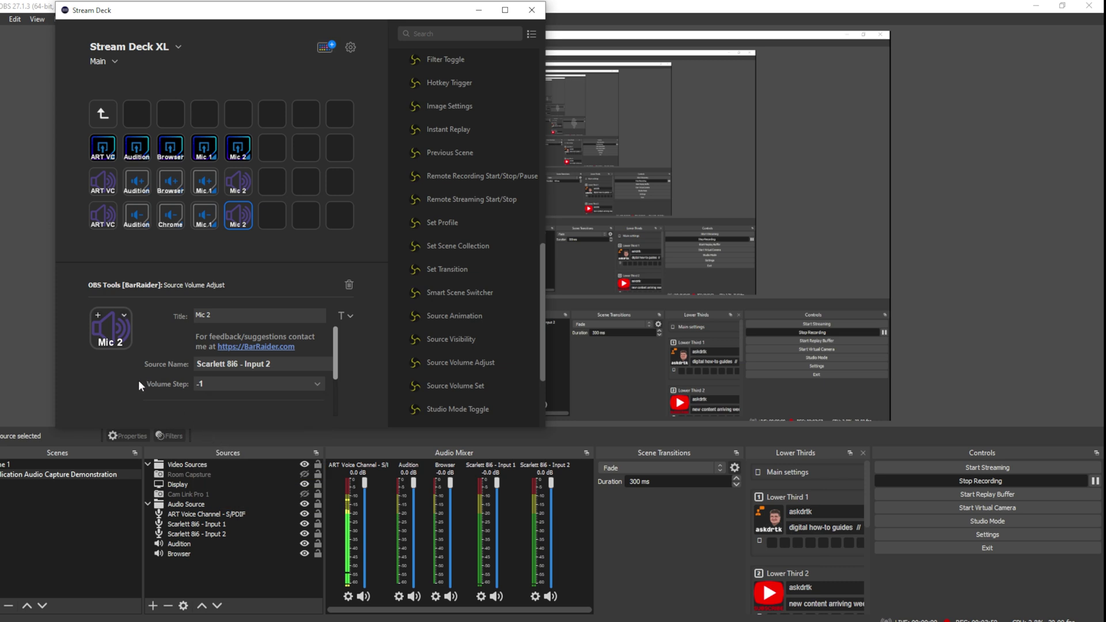
left_click(312, 182)
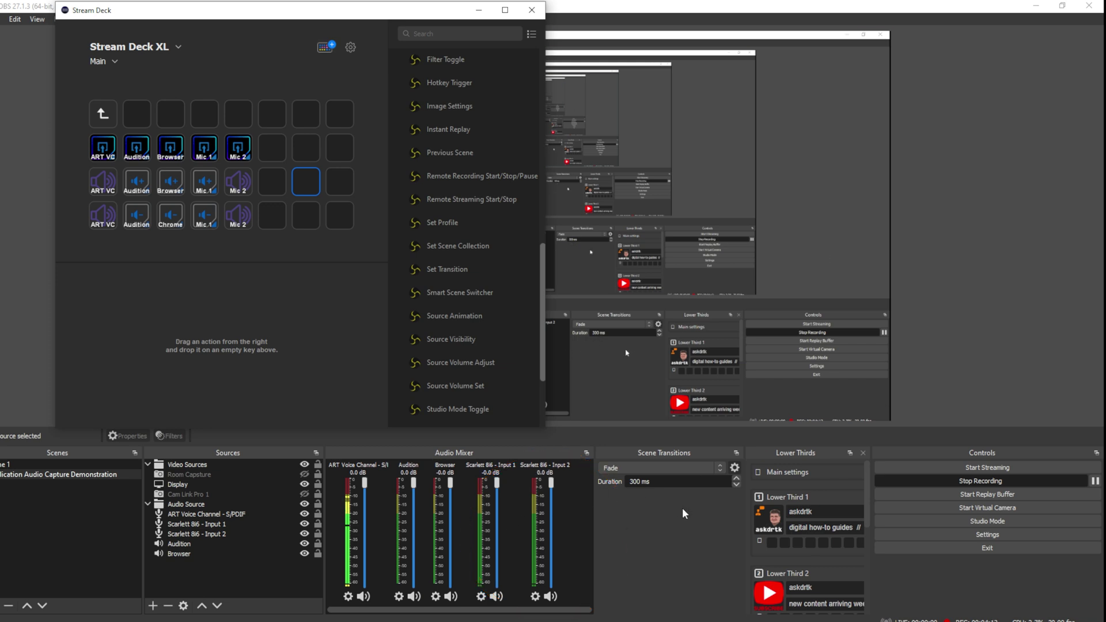
Step: Test the Mic 2 mute and volume keys on the hardware while watching the OBS Audio Mixer
mouse_move(1031, 619)
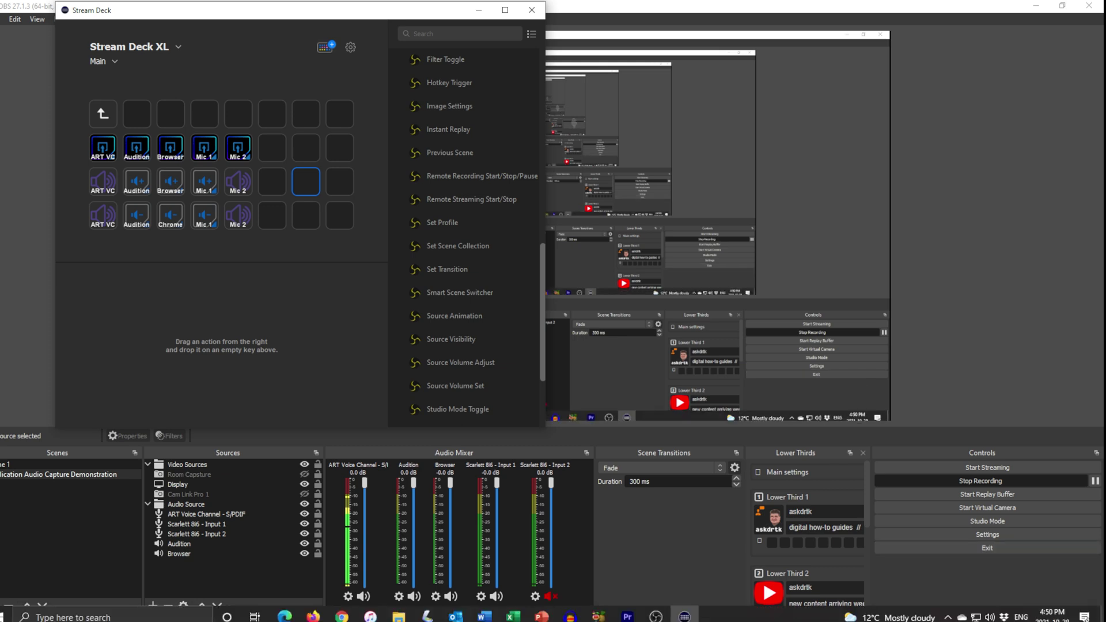